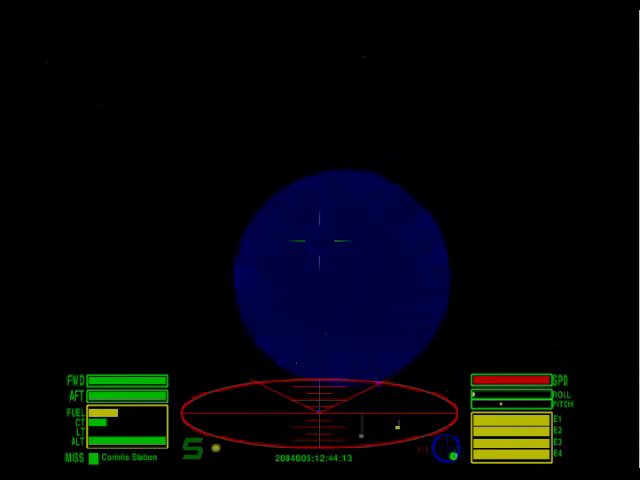
Pitch and roll the ship until planet Diso sits just above the crosshair.
key(Up)
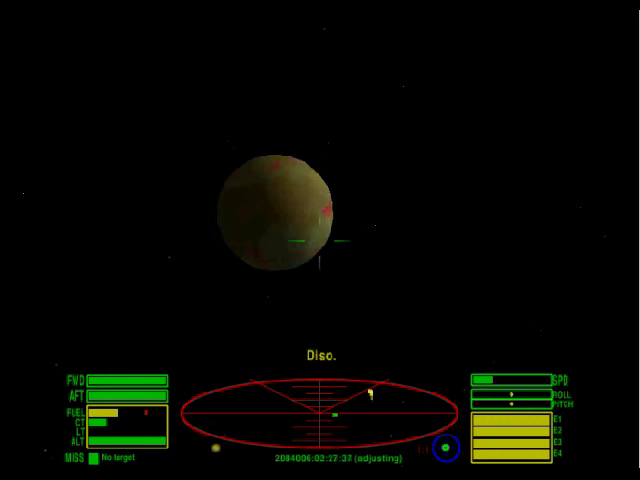
key(Left)
key(Right)
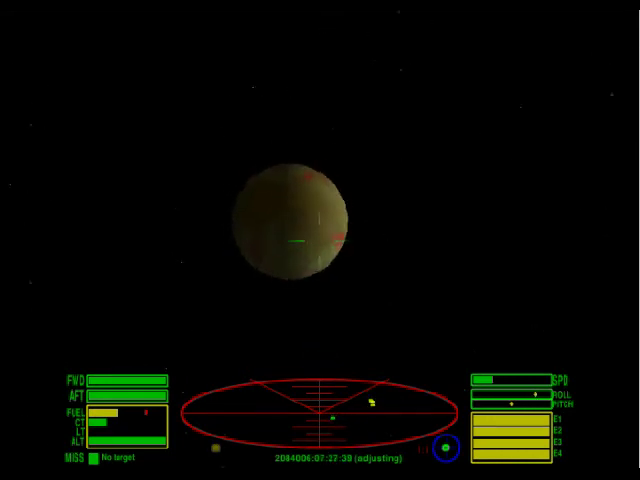
key(Left)
key(Right)
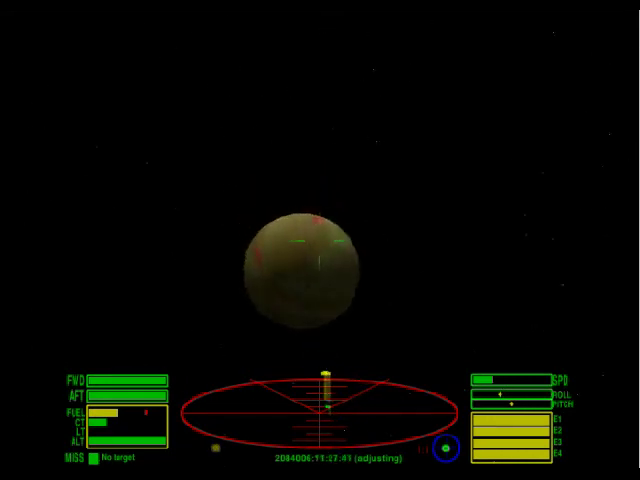
key(Down)
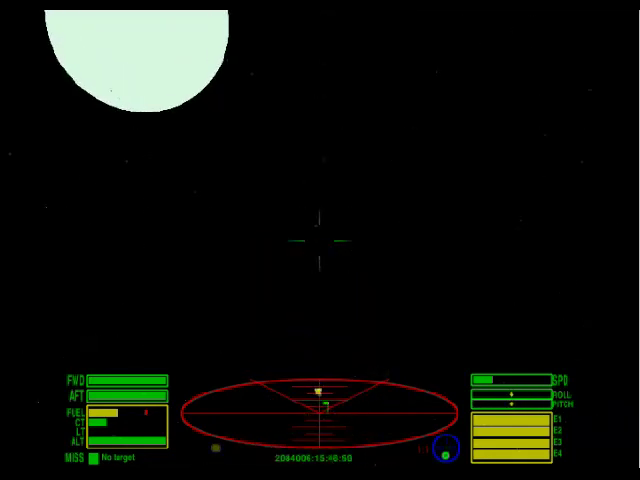
key(Up)
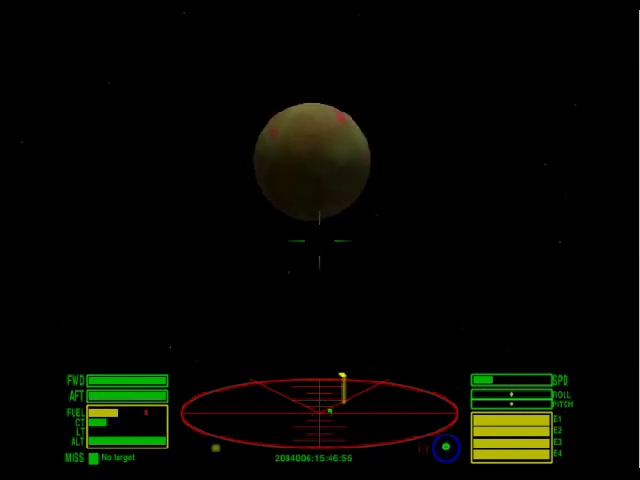
View the short range chart and the galactic chart, moving the marker near Reorte.
key(F9)
key(F6)
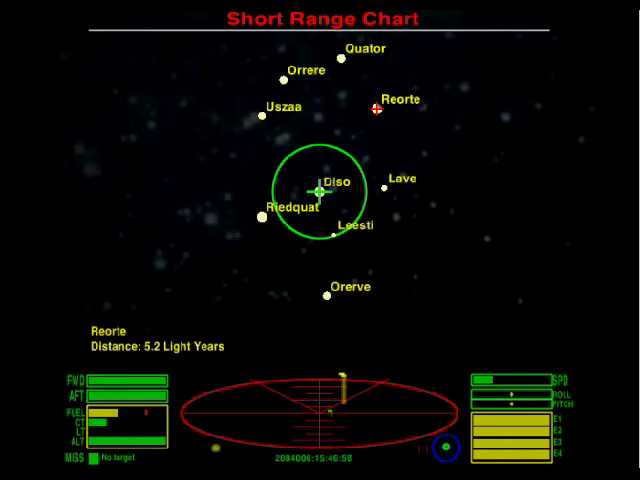
key(F6)
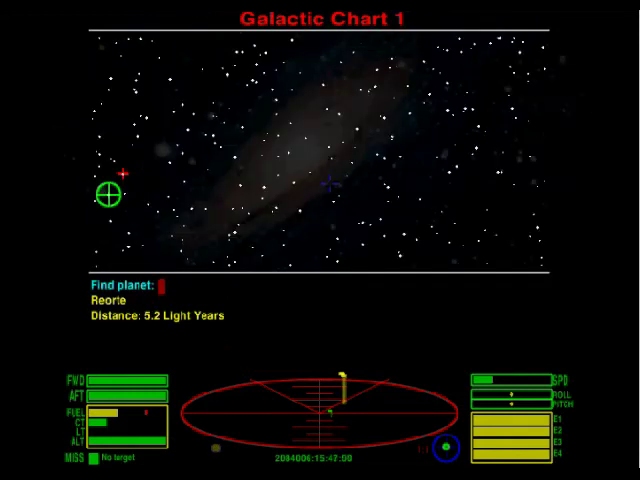
click(143, 186)
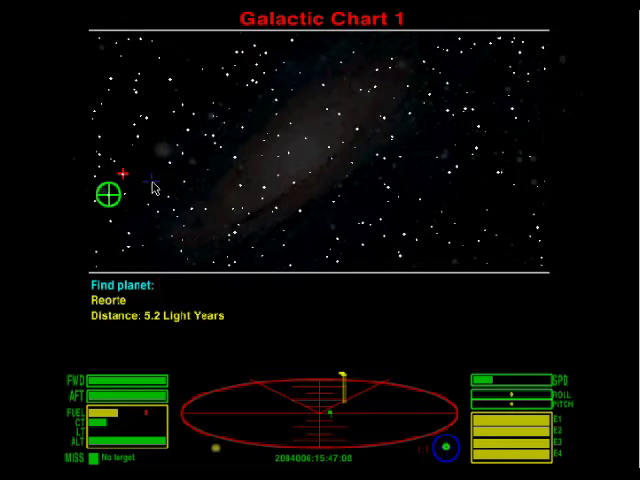
Check the Diso market prices, then select Leesti (2.4 light years) on the short range chart.
key(F8)
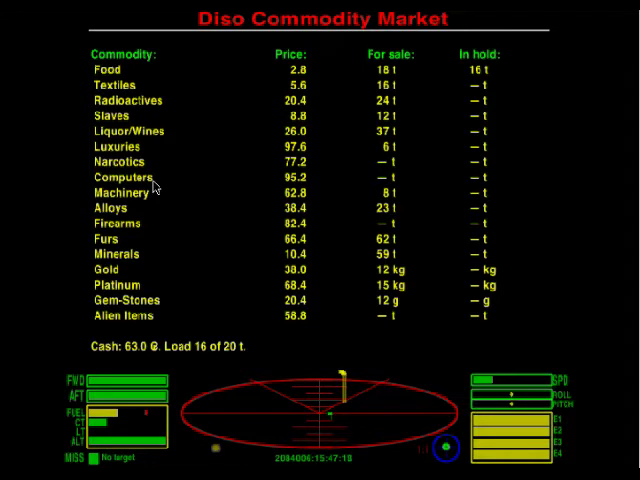
key(F6)
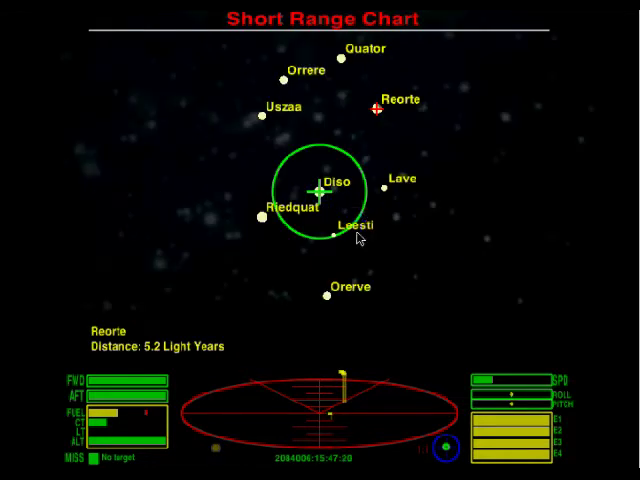
click(333, 238)
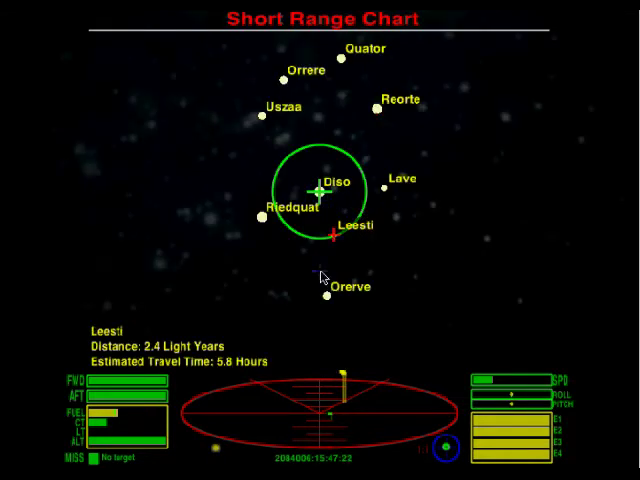
Start the witchspace countdown to Leesti, pausing briefly for the options menu, then resume.
key(F1)
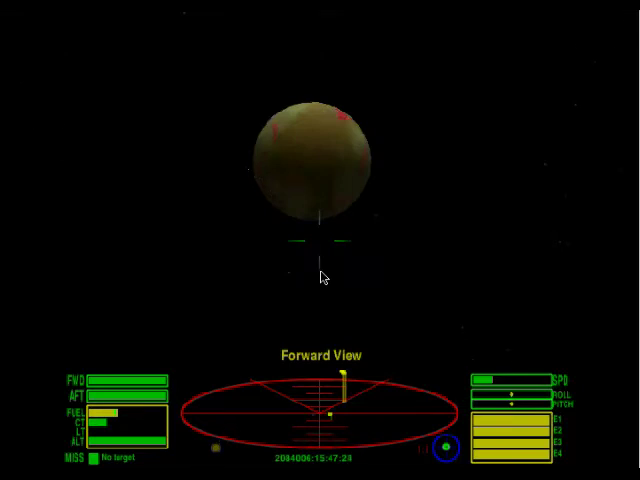
key(h)
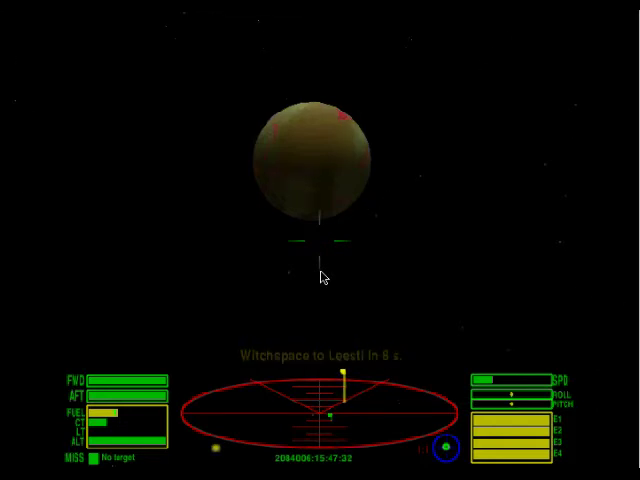
key(p)
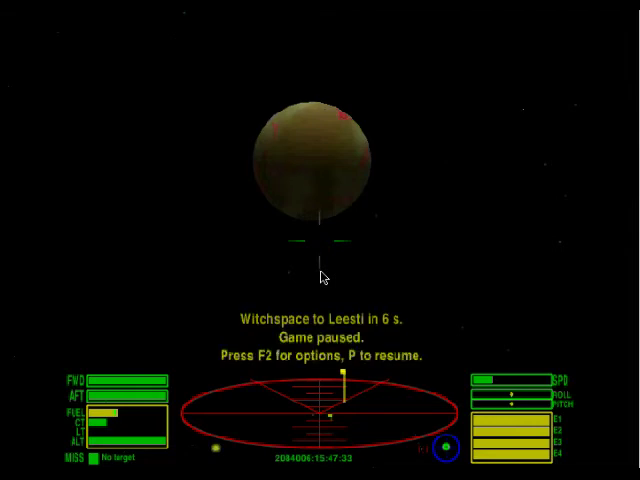
key(F2)
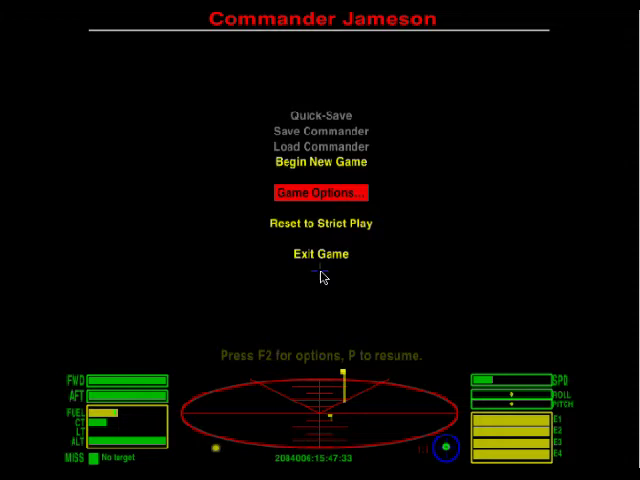
key(F1)
key(p)
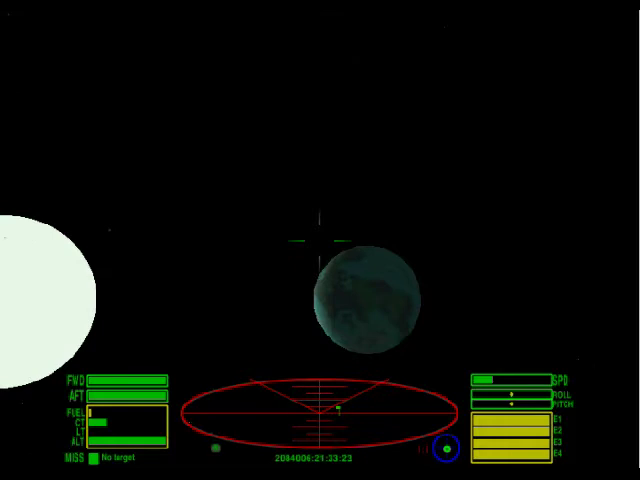
Engage the torus drive and review Leesti's chart, system data and market prices.
key(j)
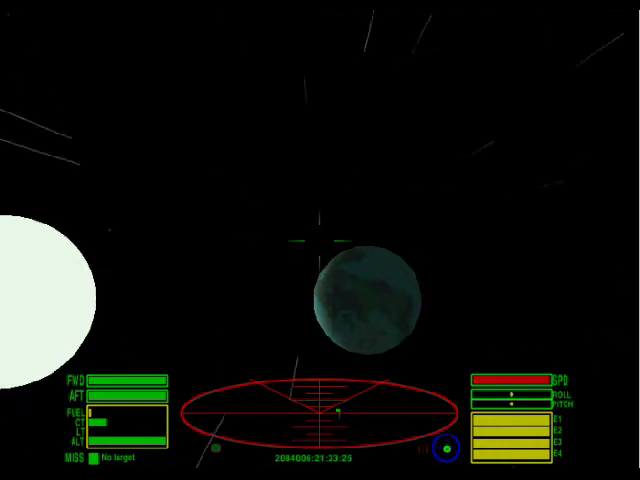
key(F6)
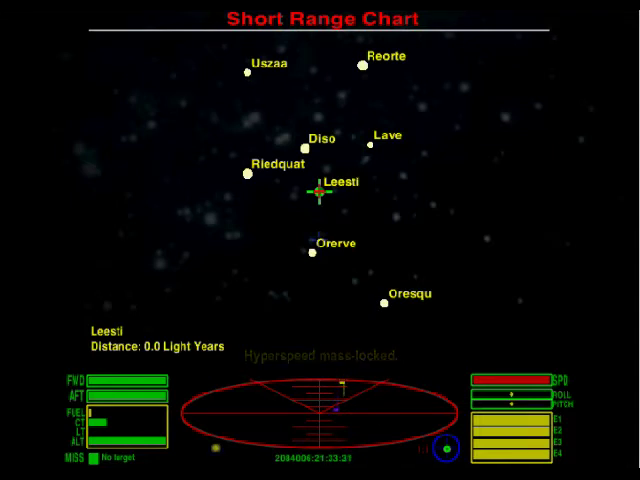
key(F7)
key(F8)
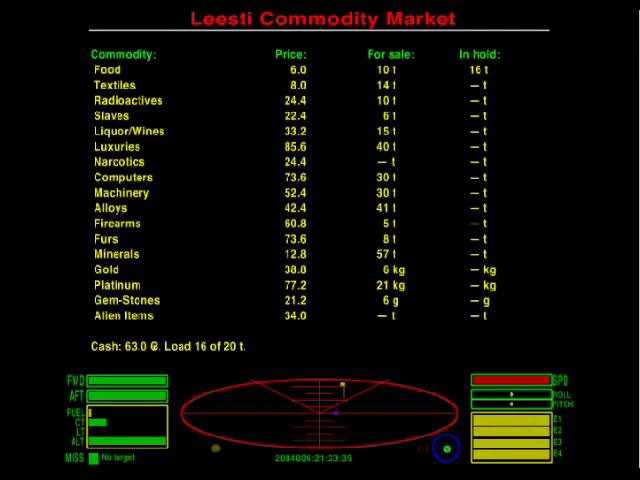
key(F1)
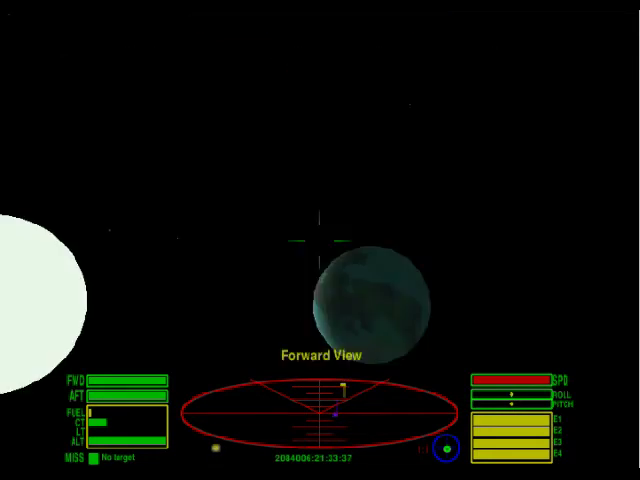
Pitch and roll the ship to swing its heading toward the teal planet.
key(Down)
key(Down)
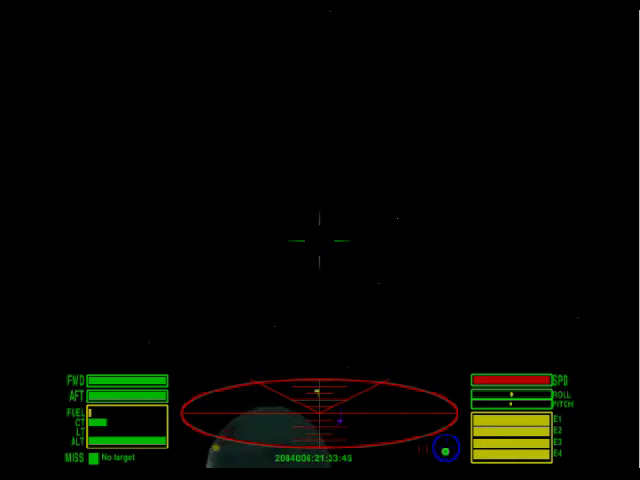
key(Up)
key(Down)
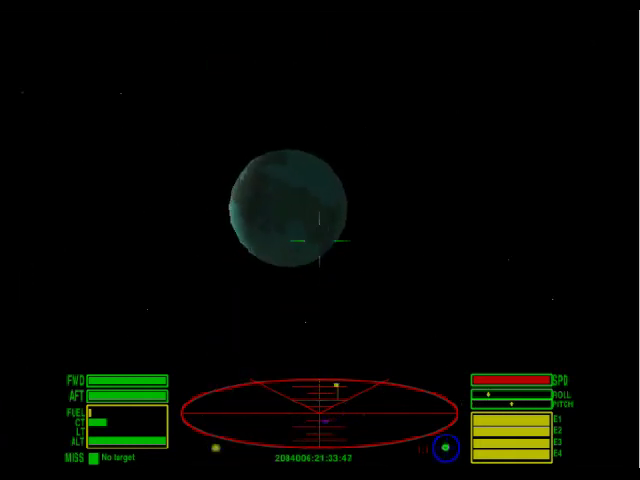
key(Up)
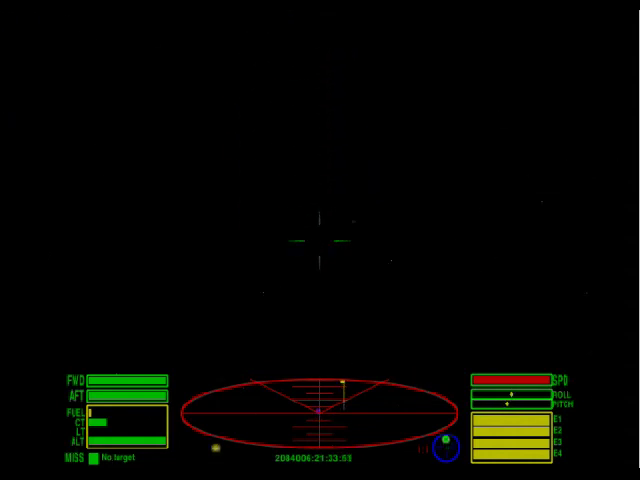
key(Up)
key(Left)
key(Right)
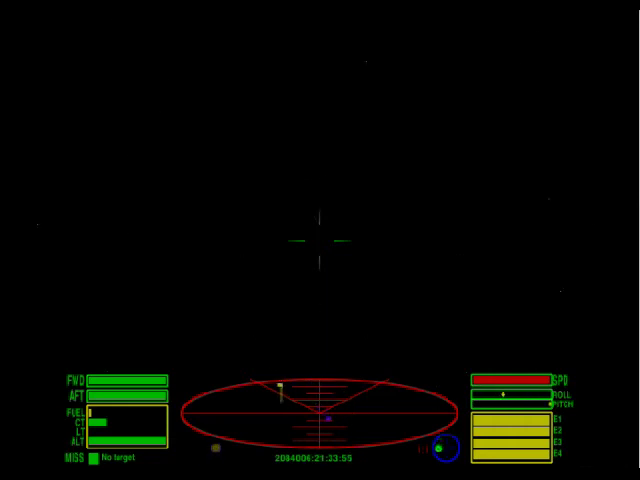
key(Right)
key(Right)
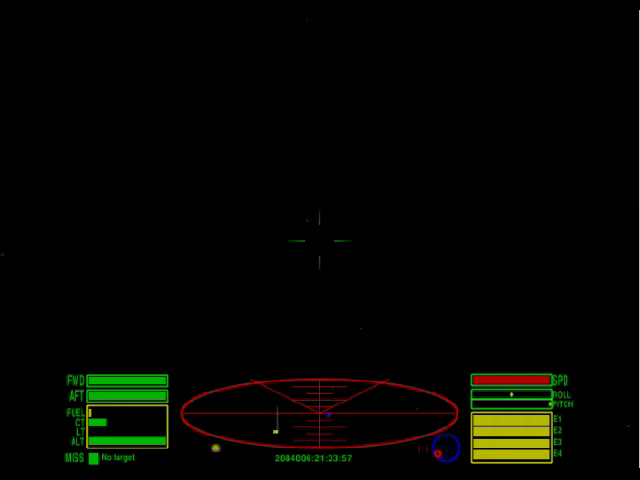
key(Left)
key(Right)
Fine-tune pitch and roll until the teal planet is centred in the crosshair.
key(Down)
key(Up)
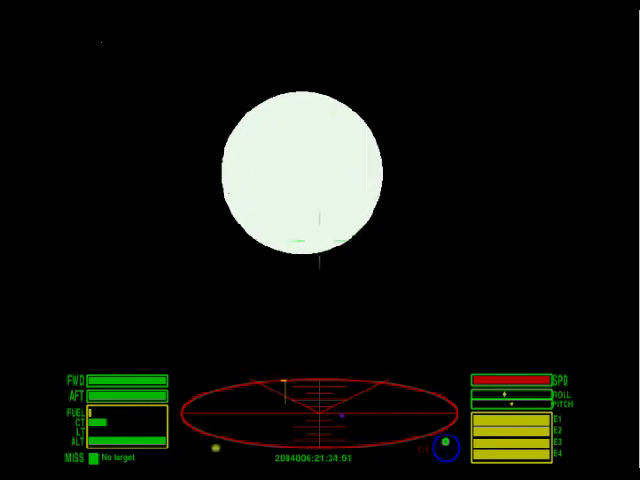
key(Down)
key(Up)
key(Down)
key(Left)
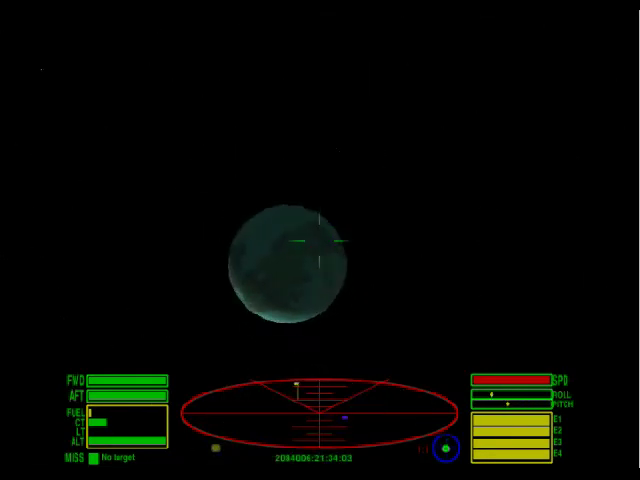
key(Left)
key(Up)
key(Right)
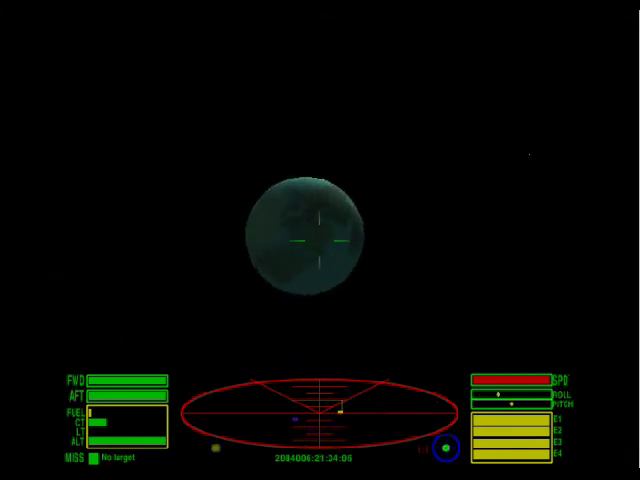
key(Right)
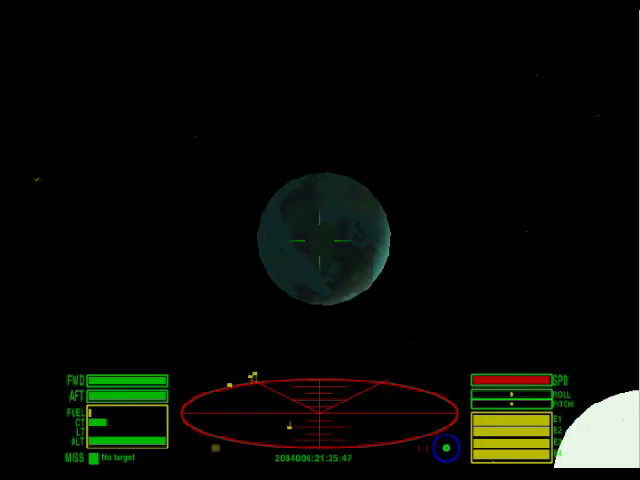
Make pitch and roll corrections to keep the Leesti planet centred early in the approach.
key(Right)
key(Down)
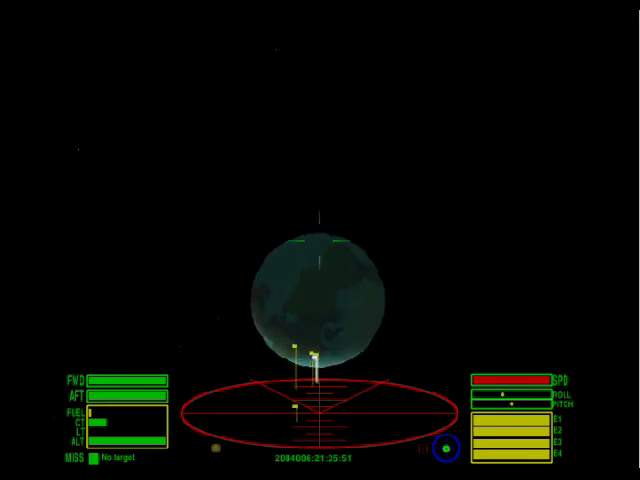
key(Up)
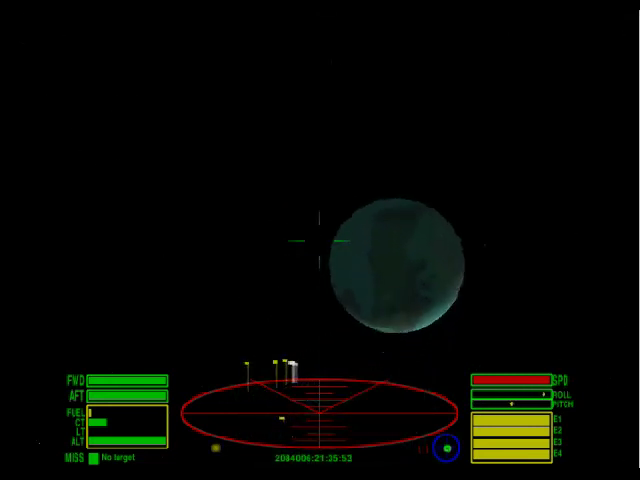
key(Right)
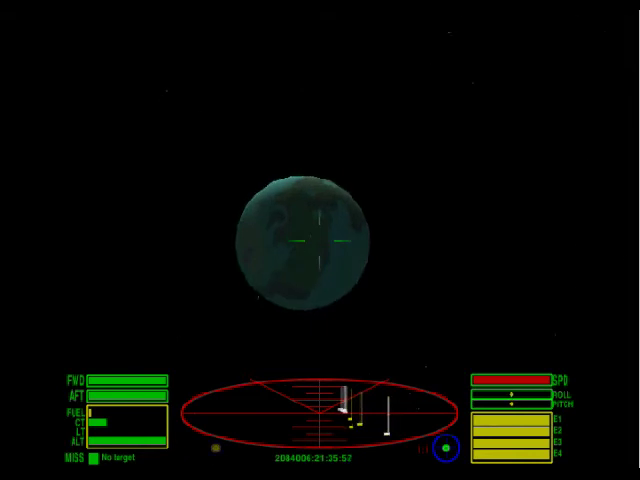
key(Left)
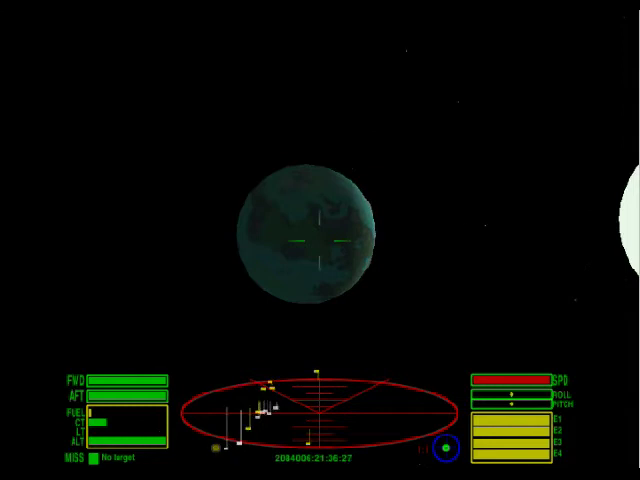
key(Down)
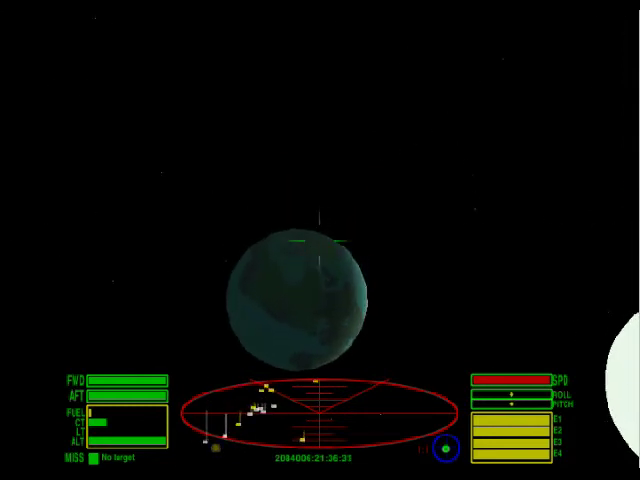
key(Left)
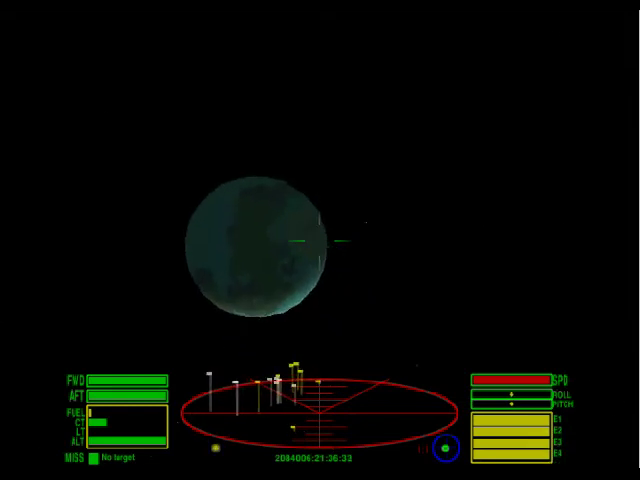
key(Right)
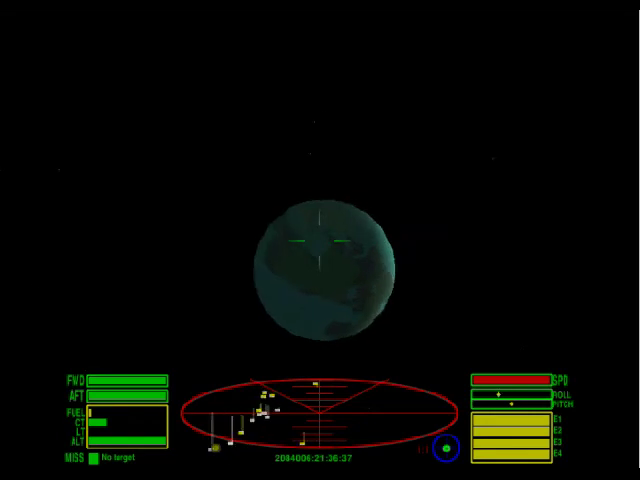
key(Right)
key(Right)
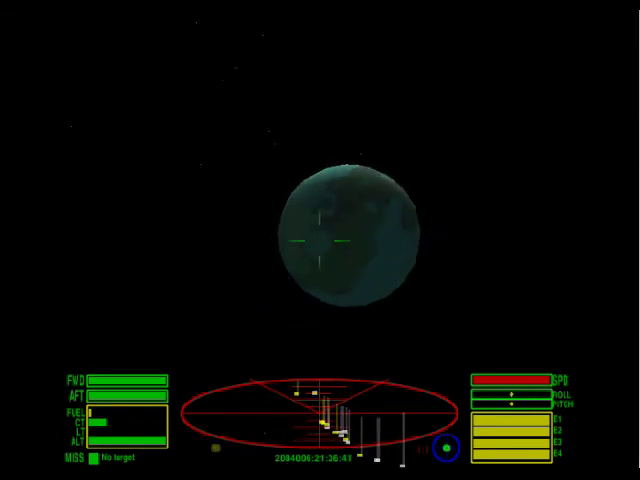
Keep making small roll and pitch corrections to hold the planet dead ahead.
key(Left)
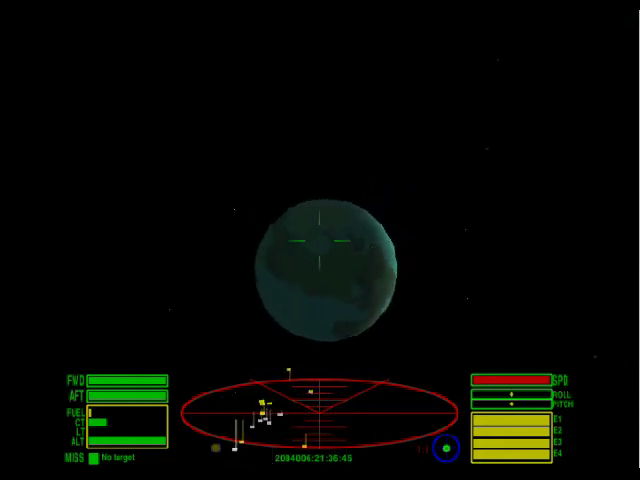
key(Left)
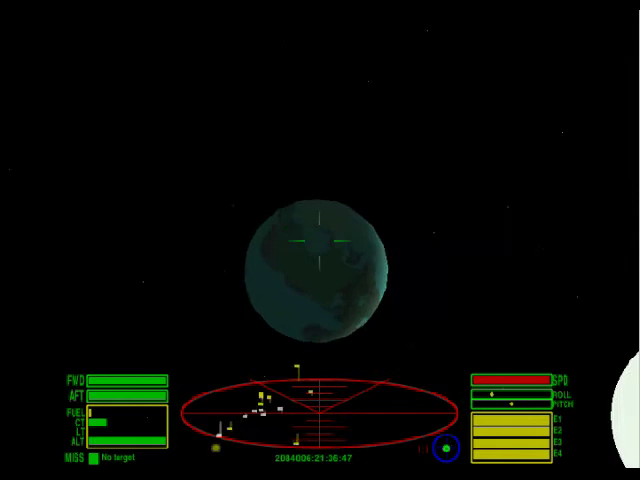
key(Left)
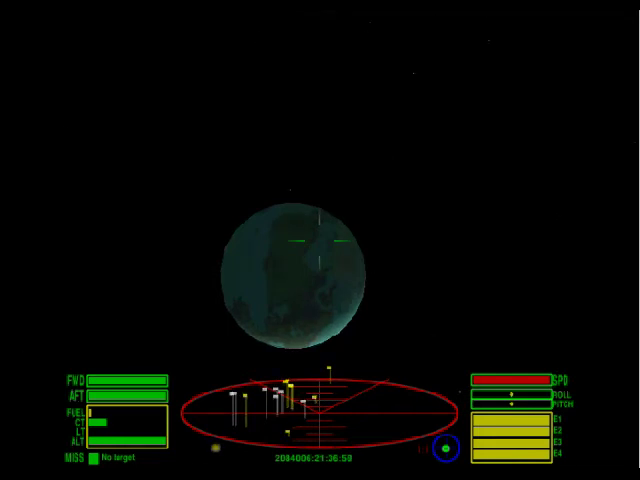
key(Left)
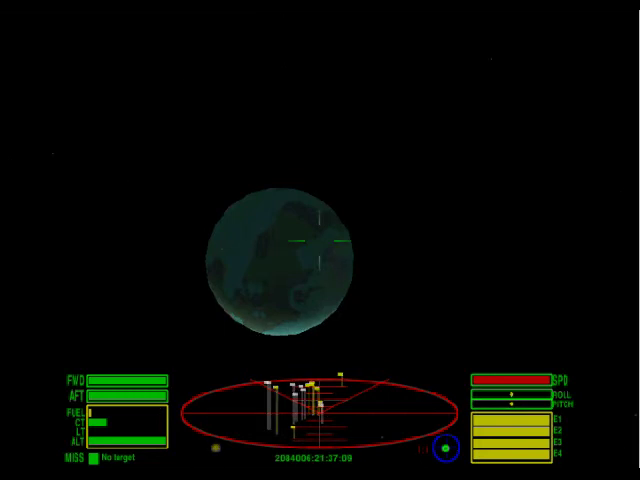
key(Up)
key(Left)
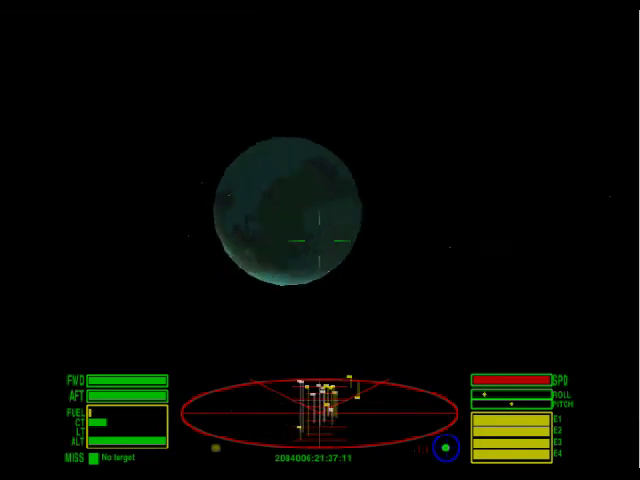
key(Down)
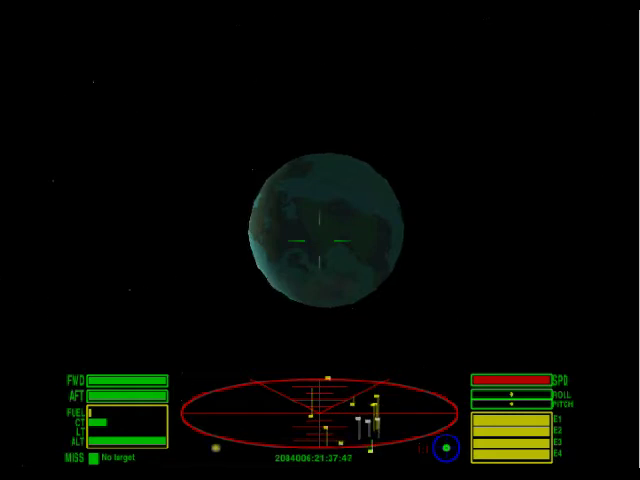
key(Right)
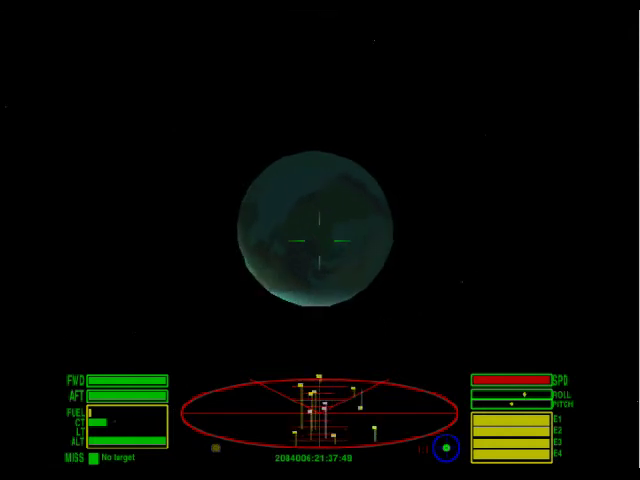
key(Down)
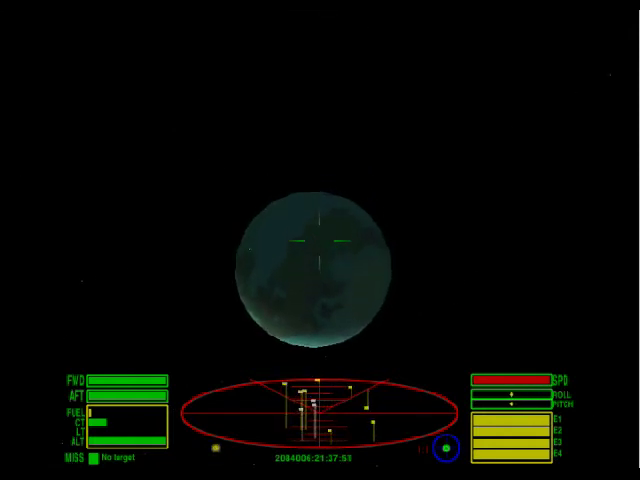
key(Up)
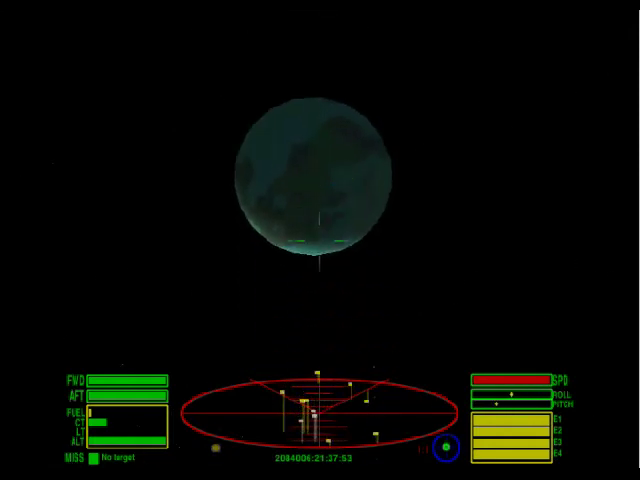
Nudge the nose down to keep Leesti centred until it fills the screen.
key(Down)
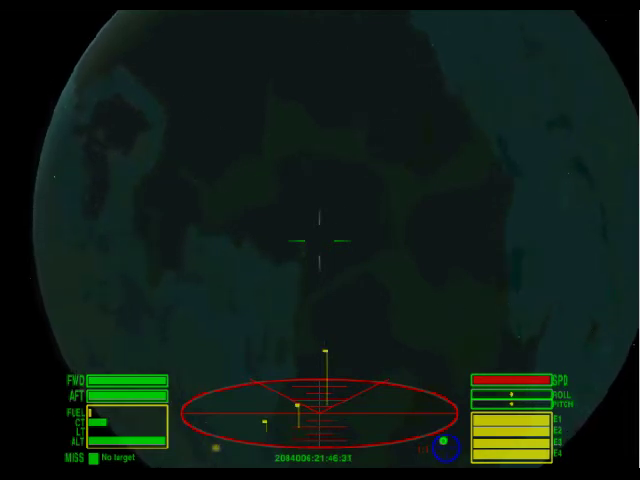
Pitch and roll to put the planet just above the crosshair, then attempt hyperspeed despite the mass-lock.
key(Down)
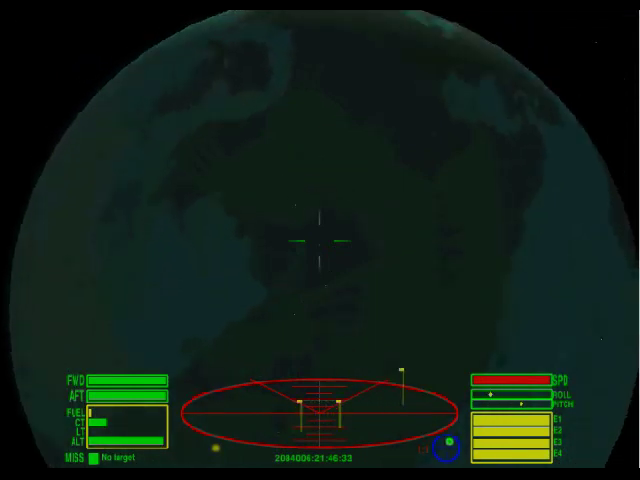
key(Down)
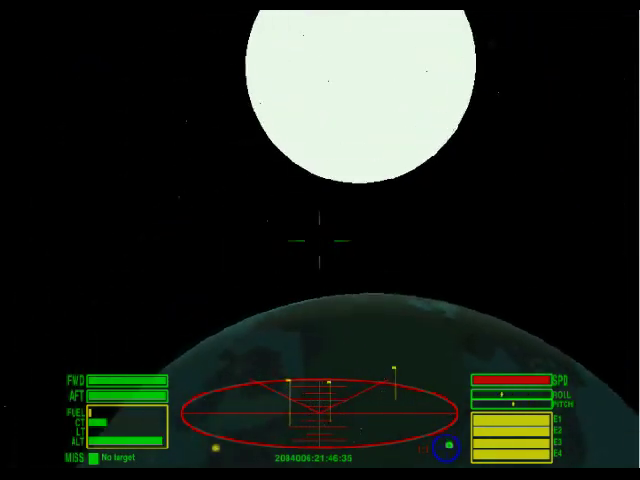
key(Right)
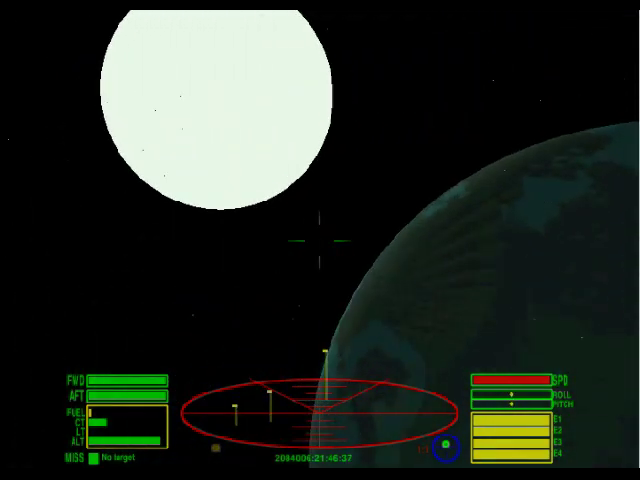
key(Down)
key(Down)
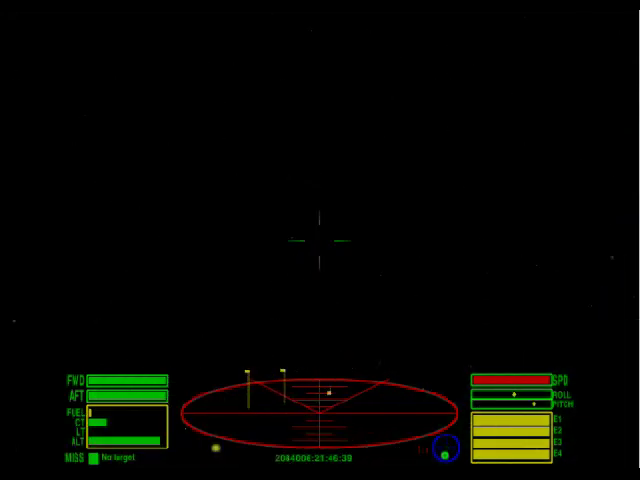
key(Up)
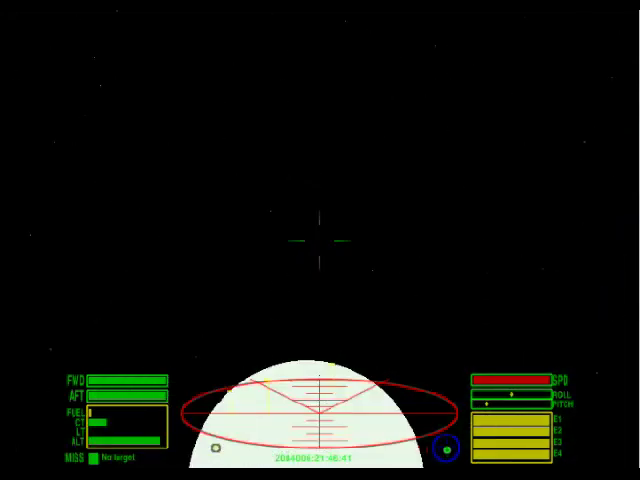
key(Right)
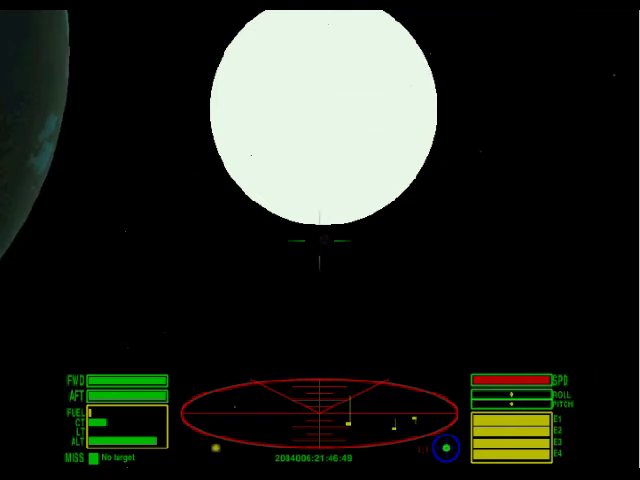
key(j)
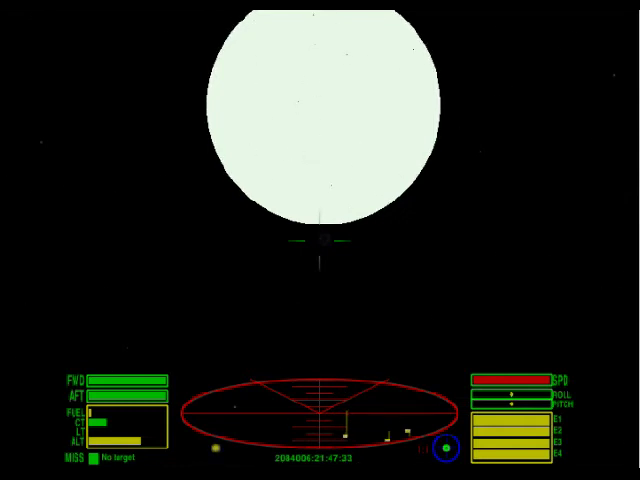
Rock the roll left and right until the planet settles left of the crosshair.
key(Left)
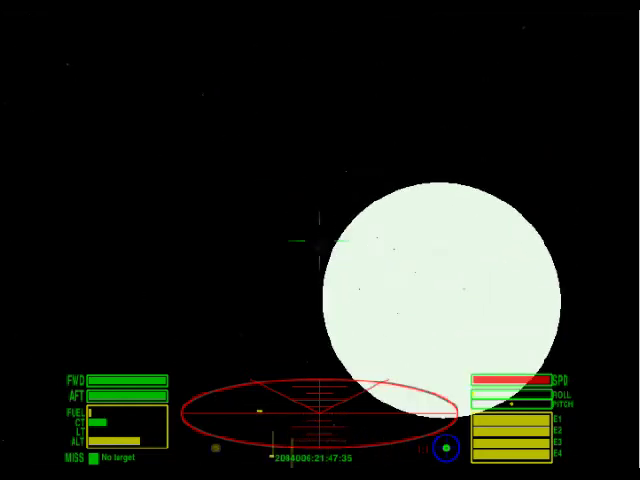
key(Left)
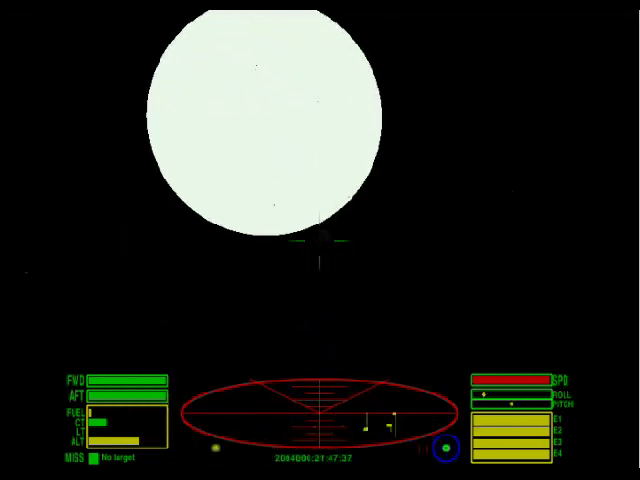
key(Left)
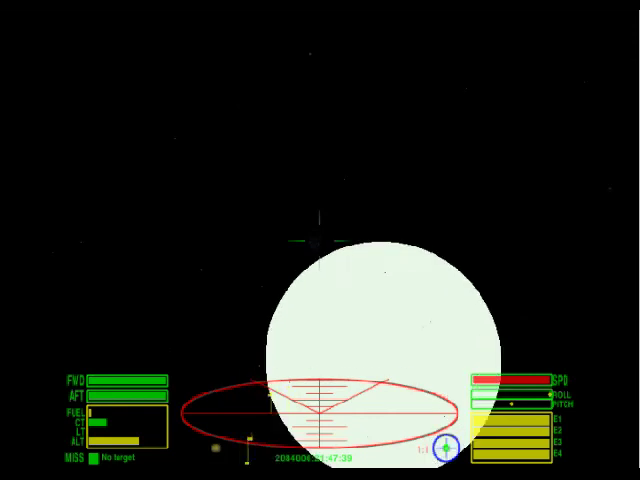
key(Right)
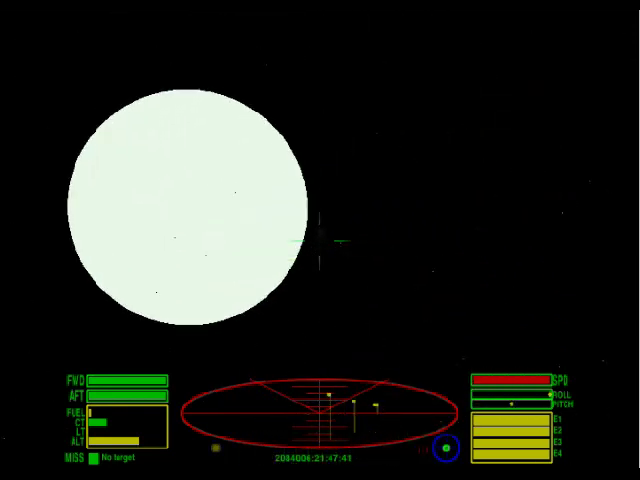
key(Left)
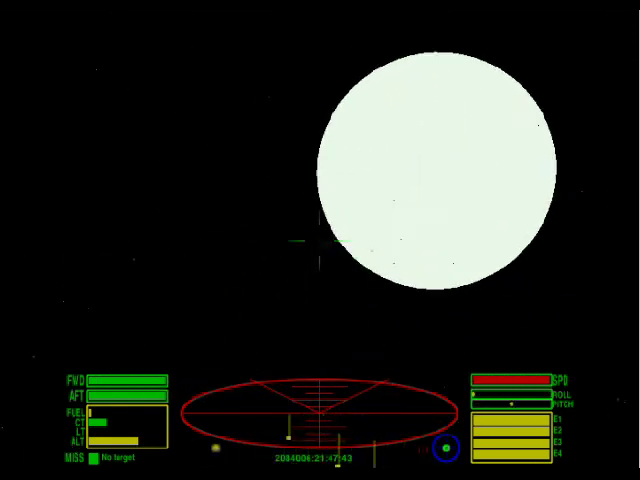
key(Left)
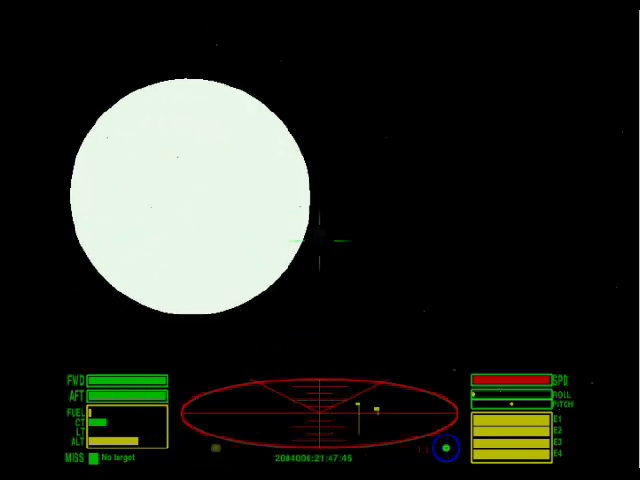
key(Right)
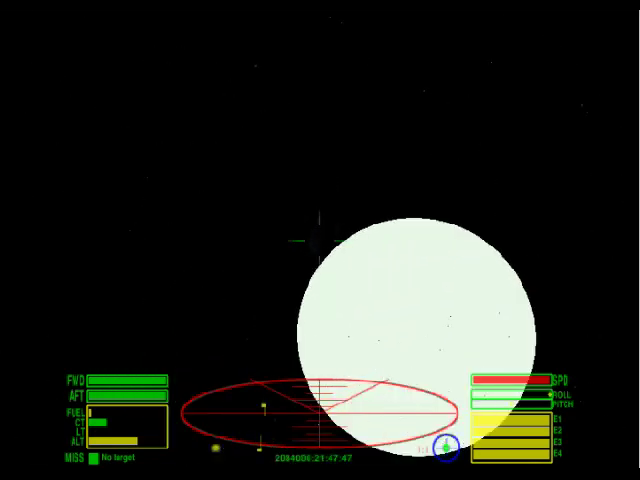
key(Right)
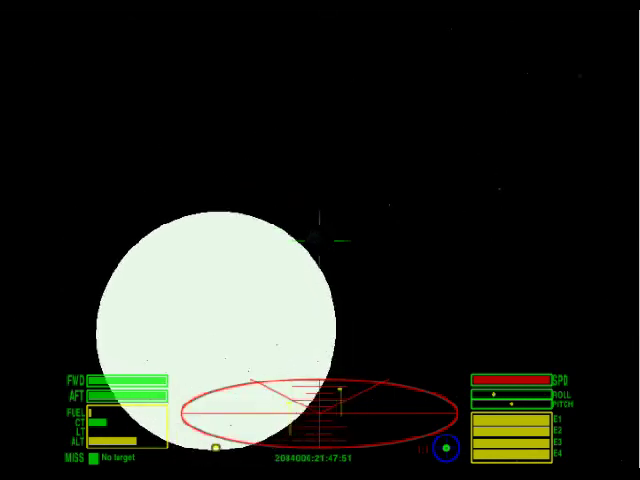
key(Left)
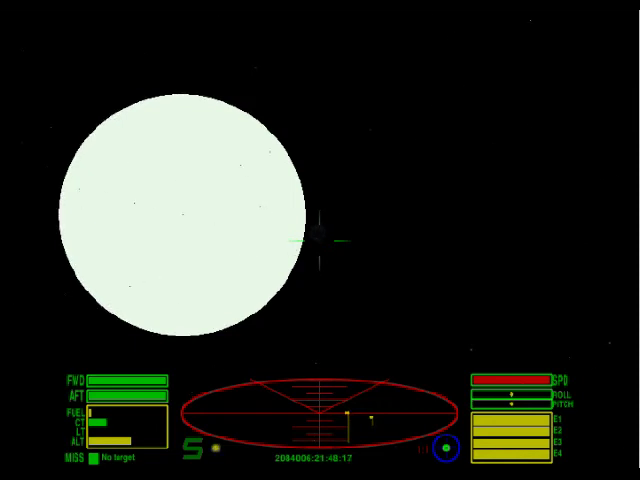
Roll and pitch toward the station area, then lock the ident system onto the Boa.
key(Left)
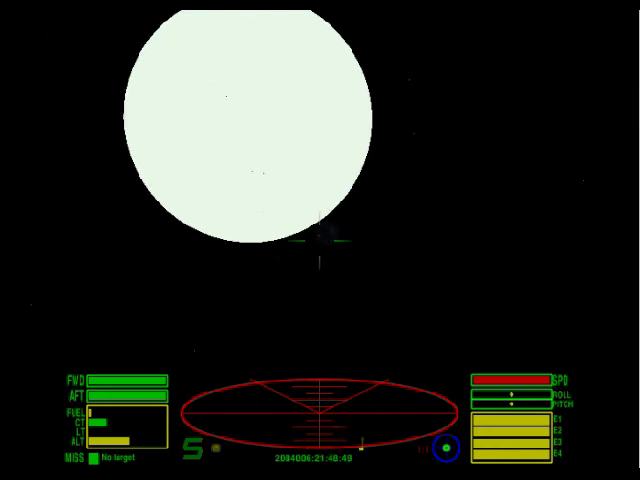
key(Left)
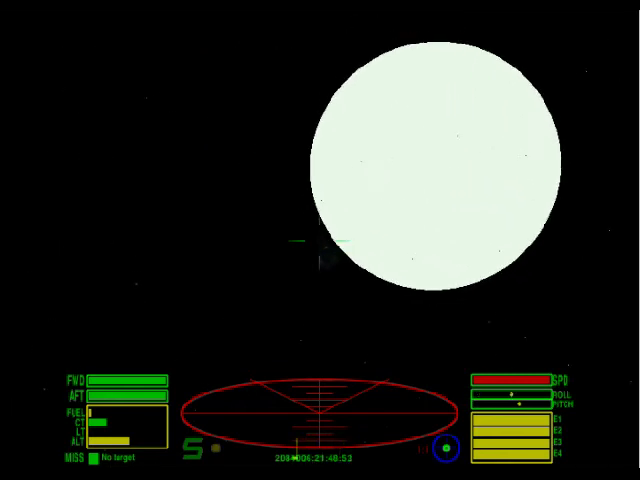
key(Left)
key(Up)
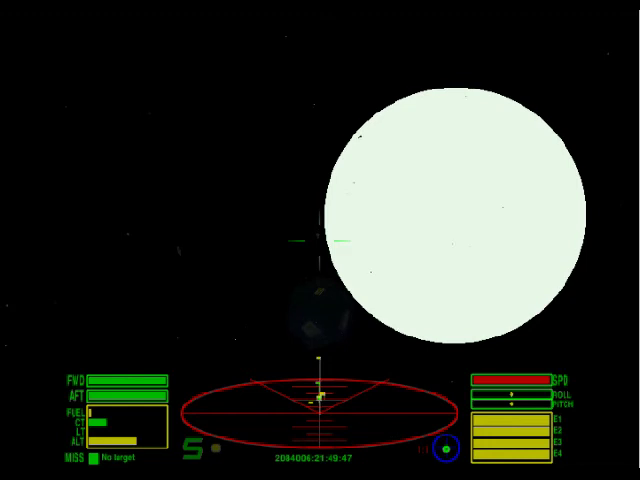
key(r)
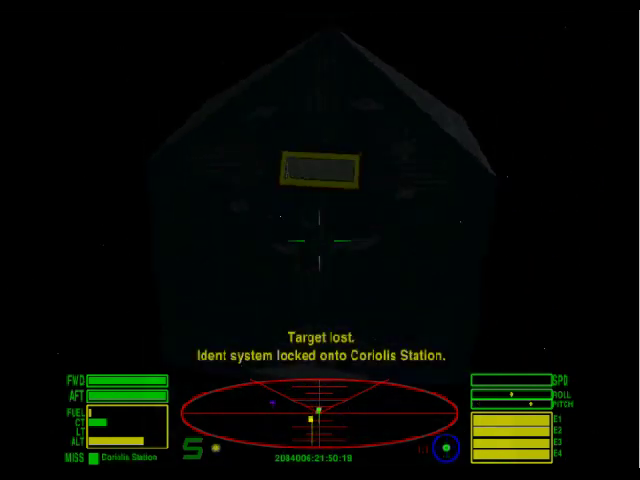
Pitch and roll toward the Coriolis docking slot, then slow to a near stop.
key(Down)
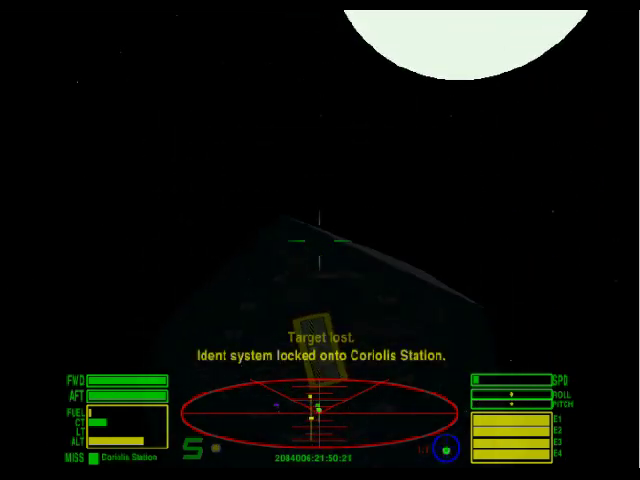
key(w)
key(Left)
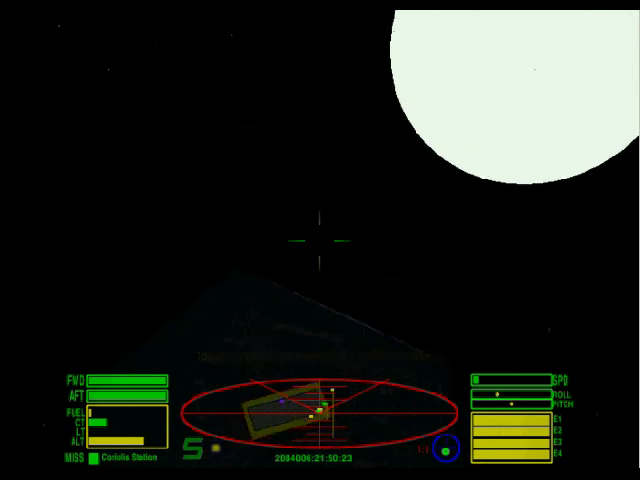
key(Left)
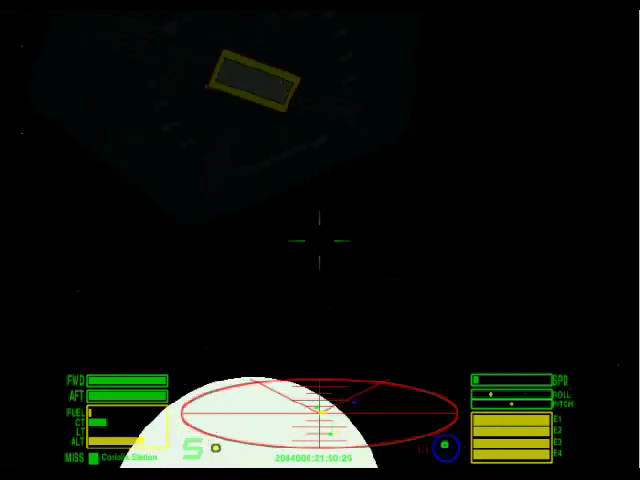
key(Left)
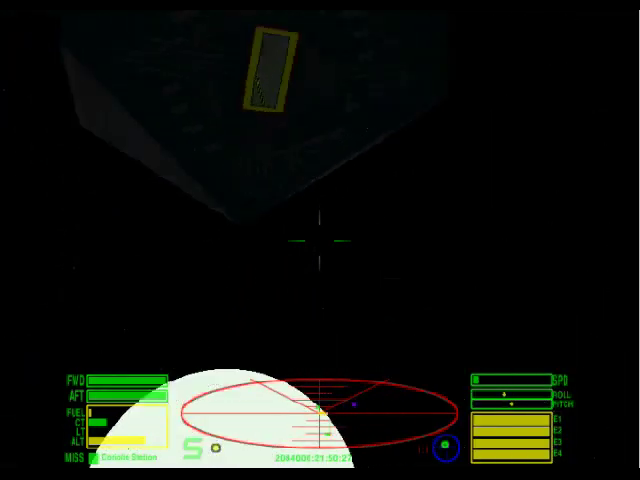
key(Left)
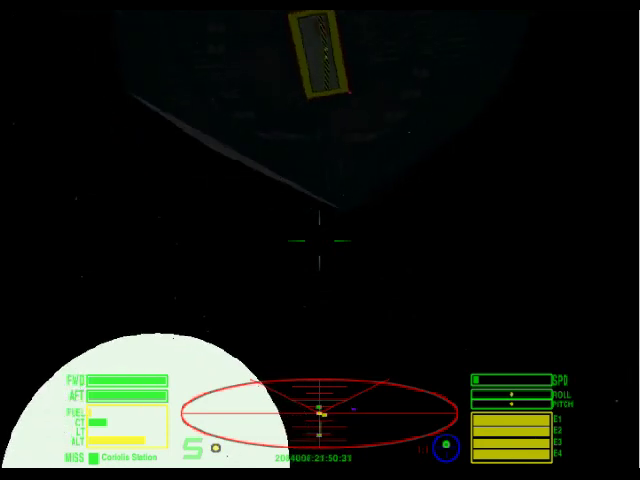
key(w)
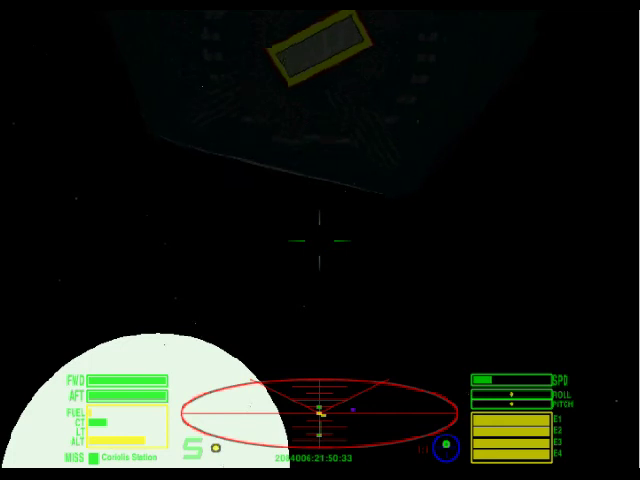
key(s)
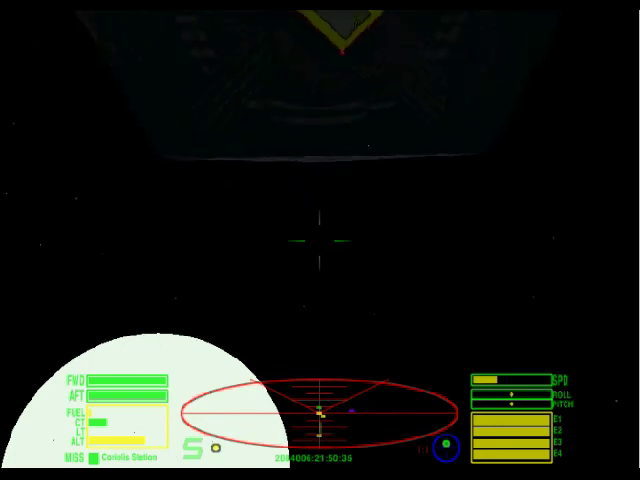
key(s)
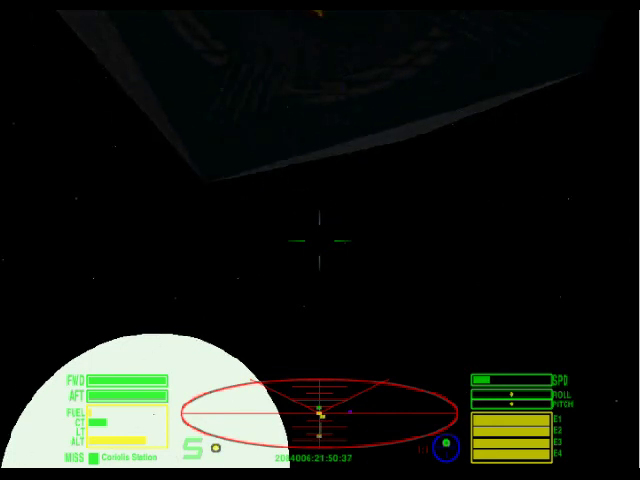
Fine-tune pitch and roll to centre the slot on the crosshair at low speed.
key(Down)
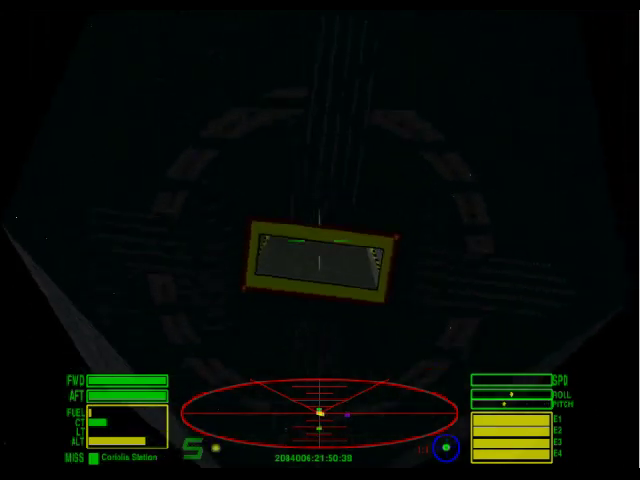
key(w)
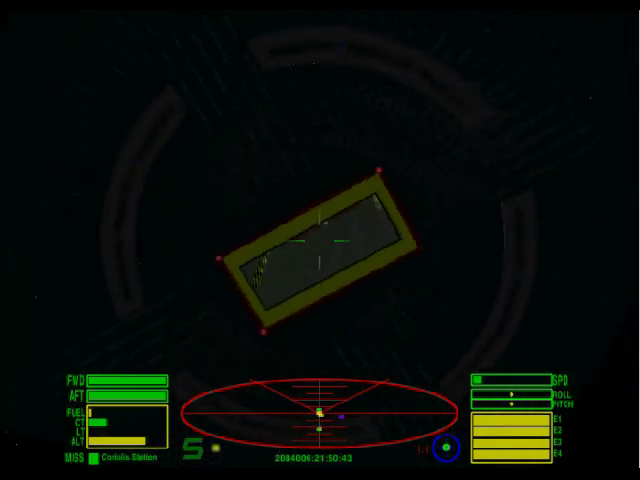
key(Up)
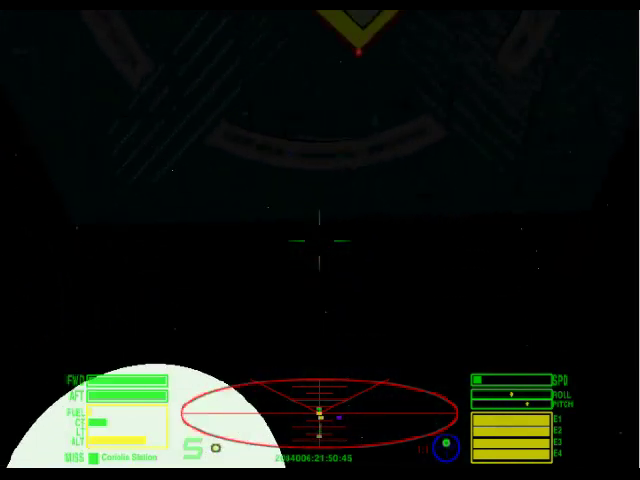
key(Left)
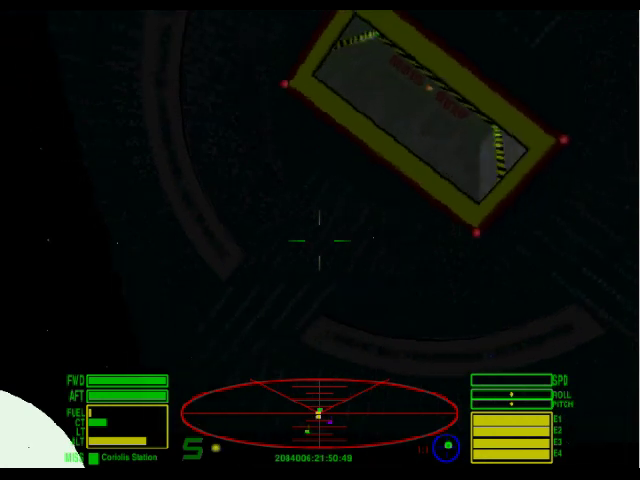
key(s)
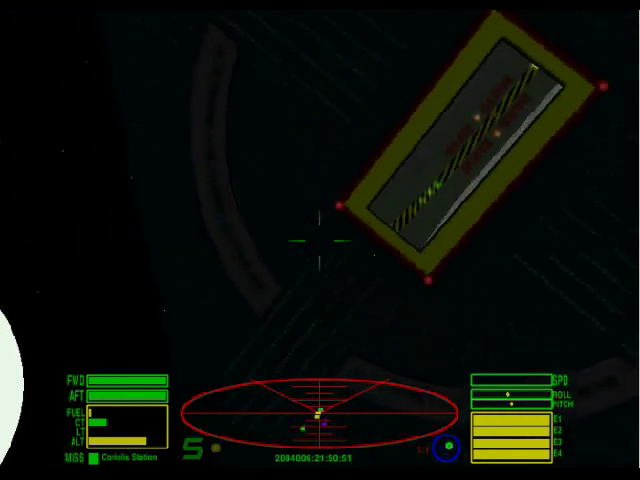
key(Down)
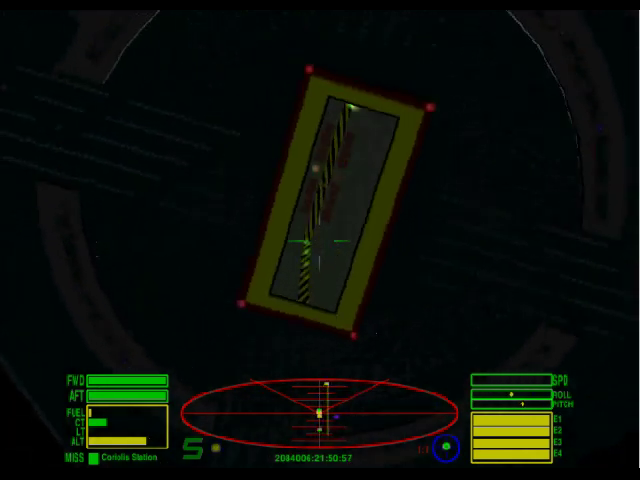
Accelerate through the docking slot to dock at the Leesti station.
key(w)
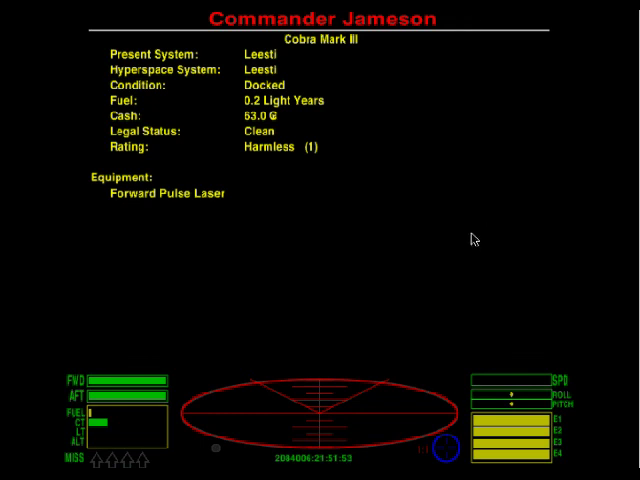
Sell the food cargo at the Leesti Commodity Market.
key(F6)
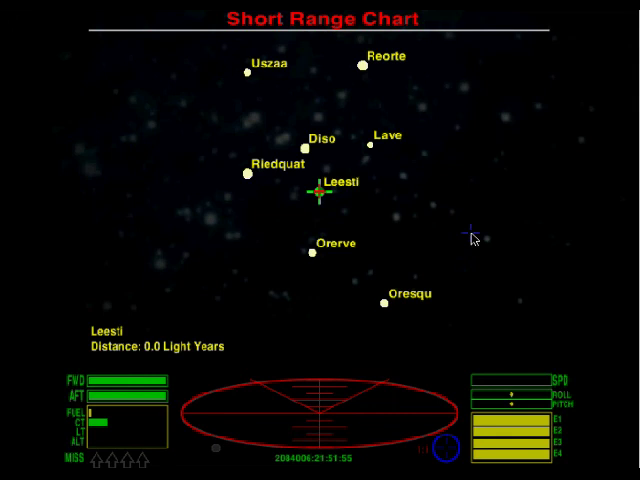
key(F7)
key(F8)
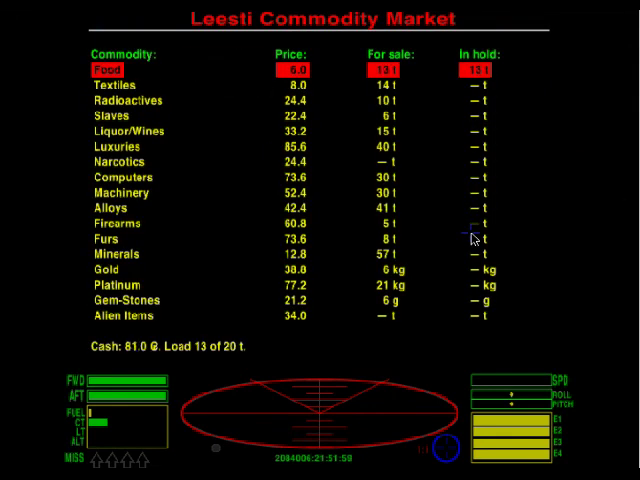
key(Left)
key(Left)
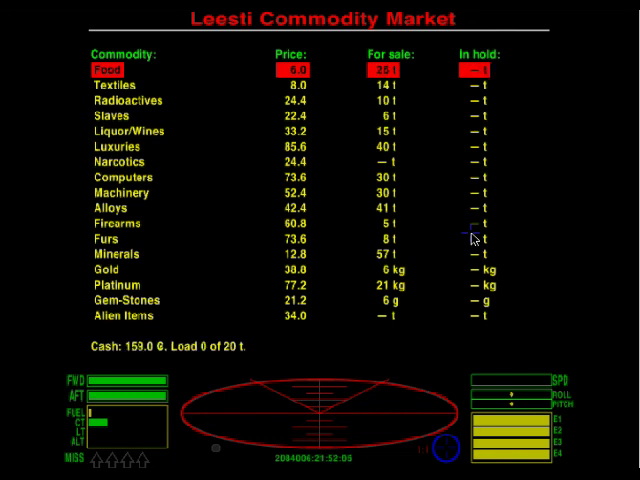
Confirm 159.0 credits on the status screen, then browse the chart, market and planet data screens.
key(F5)
key(F6)
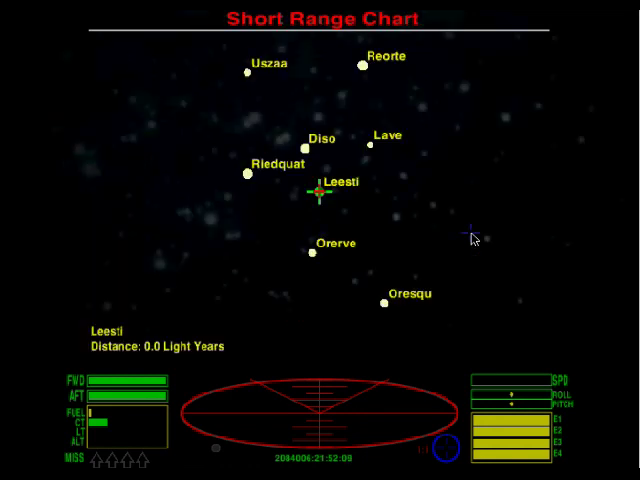
key(F8)
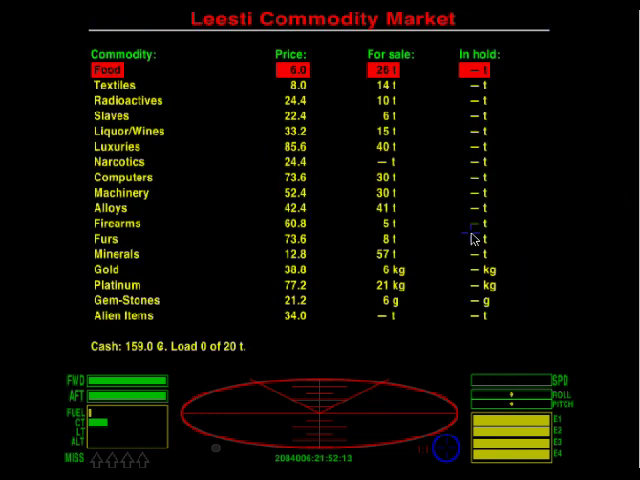
key(F7)
key(F6)
Cycle through status, chart and planet data screens, ending on the Leesti Commodity Market.
key(F5)
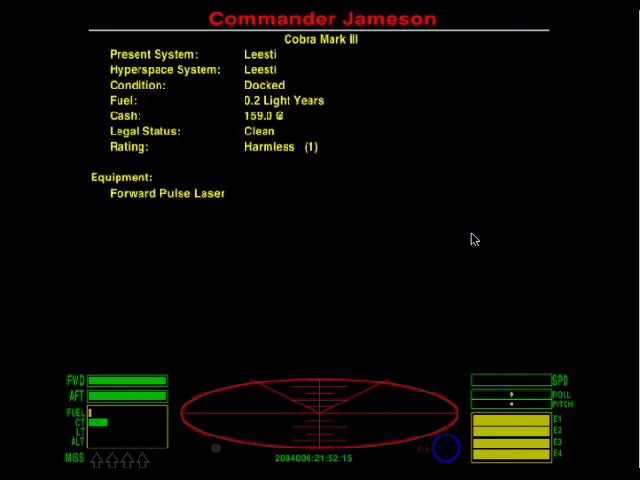
key(F5)
key(F5)
key(F6)
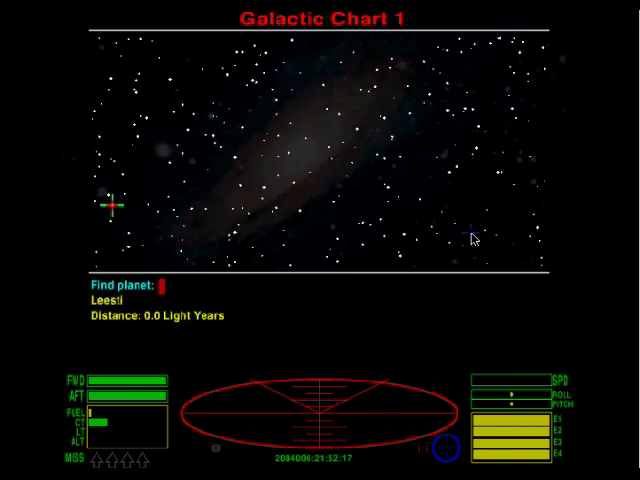
key(F6)
key(F7)
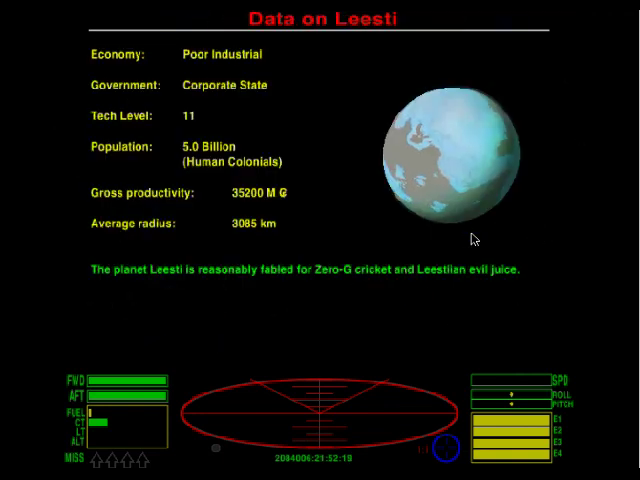
key(F8)
key(F8)
key(F8)
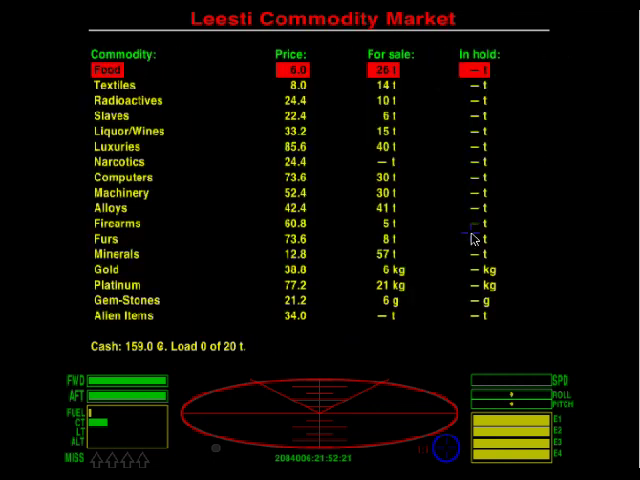
key(F8)
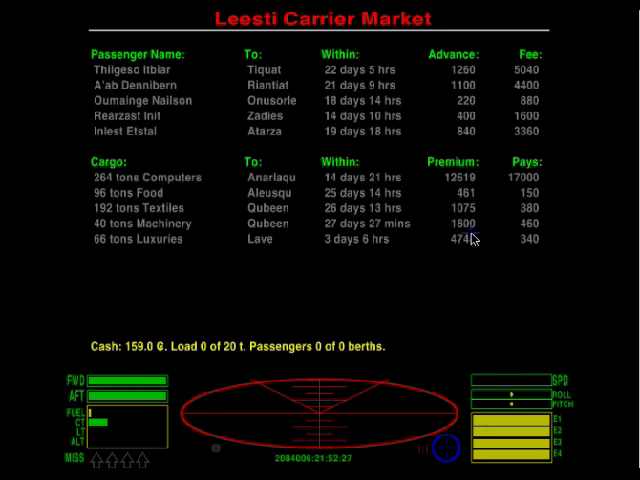
Fill the fuel tank from the Ship Outfitting list.
key(F3)
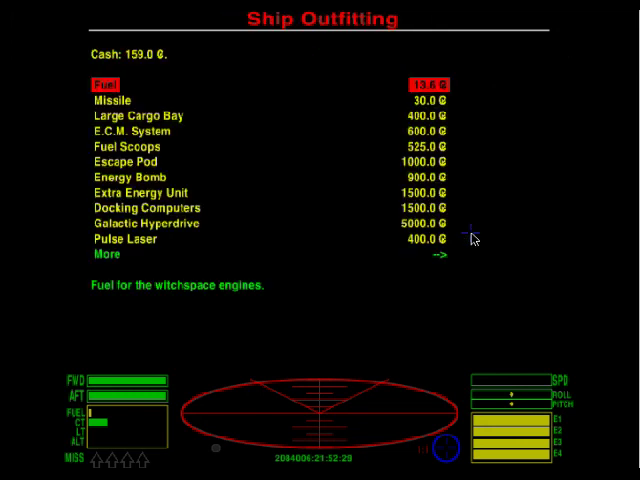
key(Down)
key(Up)
key(Return)
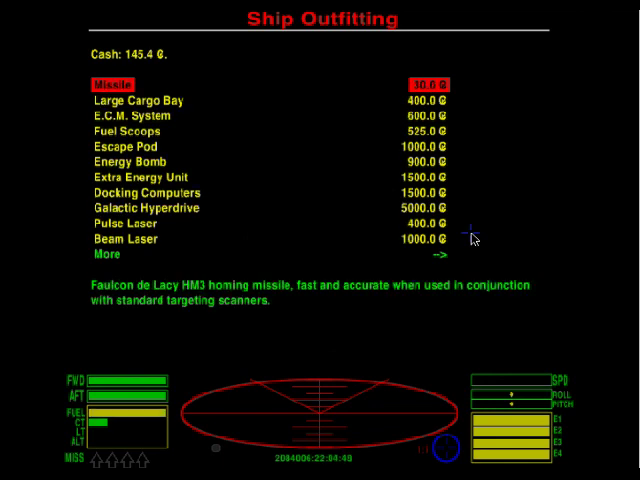
Browse the equipment pages, then return to the first page.
key(Down)
key(Down)
key(Down)
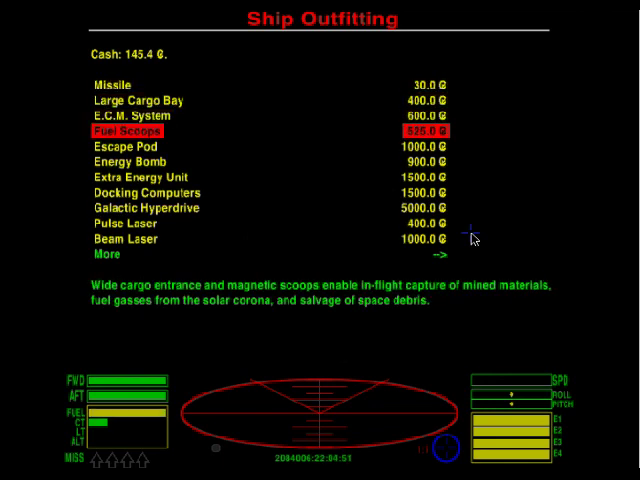
key(Up)
key(Down)
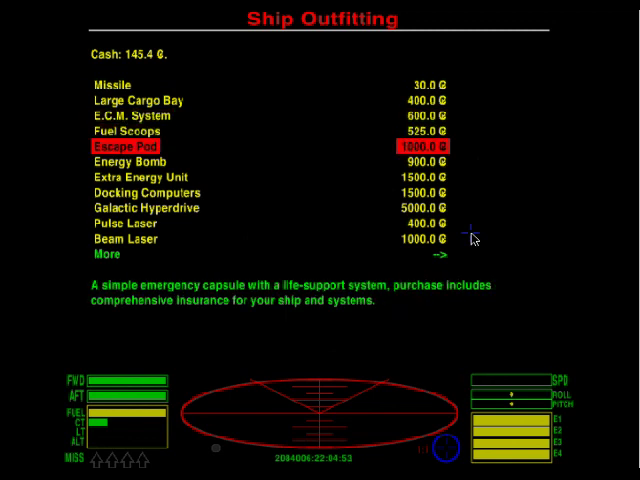
key(Down)
key(Down)
key(Down)
key(Down)
key(Down)
key(Down)
key(Down)
key(Return)
key(Down)
key(Down)
key(Down)
key(Down)
key(Down)
key(Down)
key(Down)
key(Down)
key(Down)
key(Down)
key(Return)
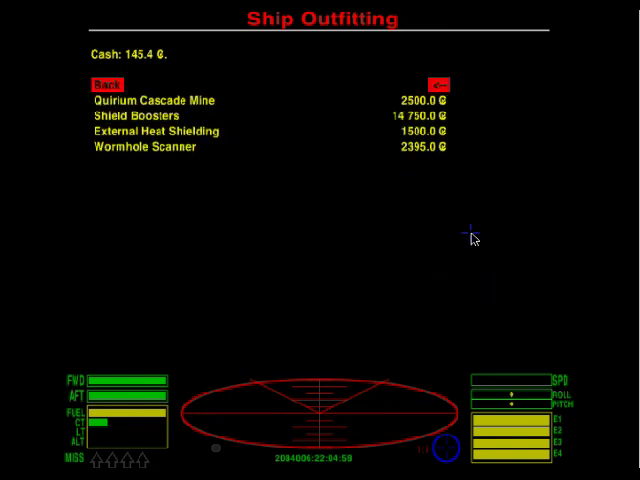
key(Down)
key(Up)
key(Return)
key(Return)
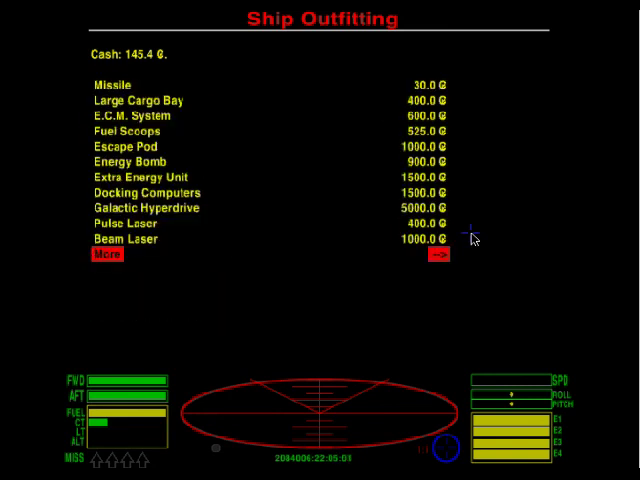
Buy four missiles, leaving 25.4 credits, and return to the Commodity Market.
key(Up)
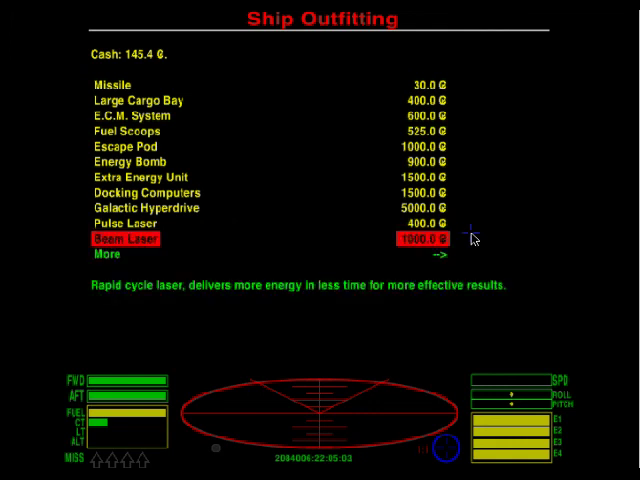
key(Up)
key(Up)
key(Up)
key(Up)
key(Up)
key(Up)
key(Up)
key(Up)
key(Up)
key(Return)
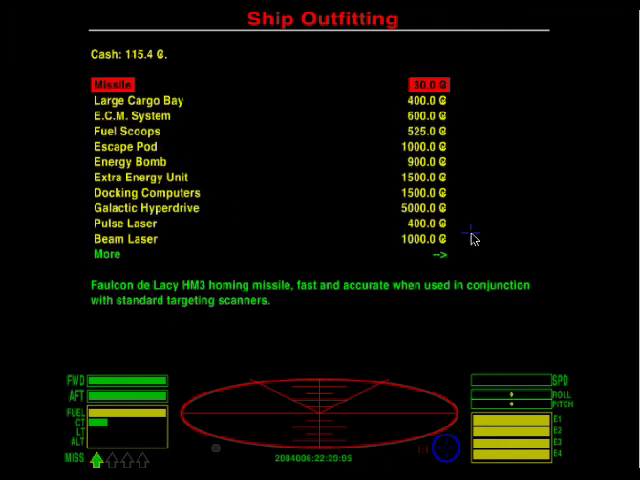
key(Return)
key(Return)
key(Return)
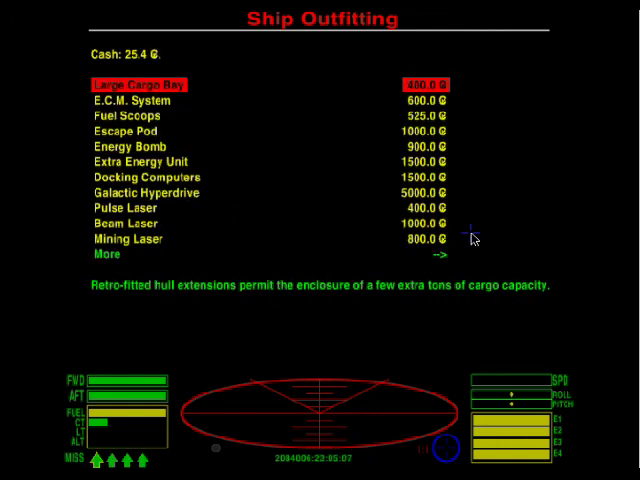
key(Down)
key(Down)
key(Down)
key(Down)
key(Down)
key(Down)
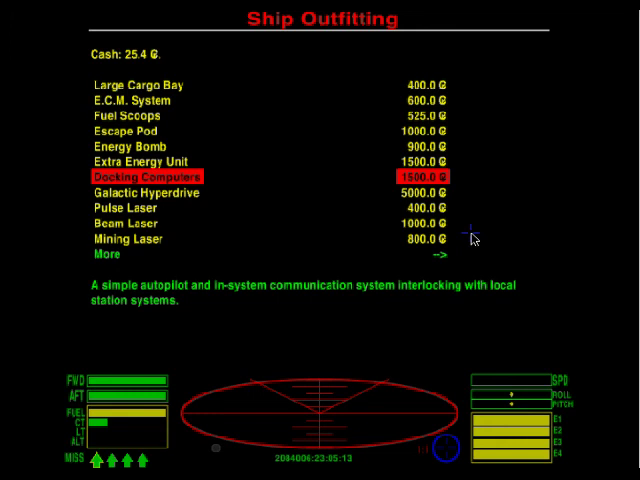
key(F8)
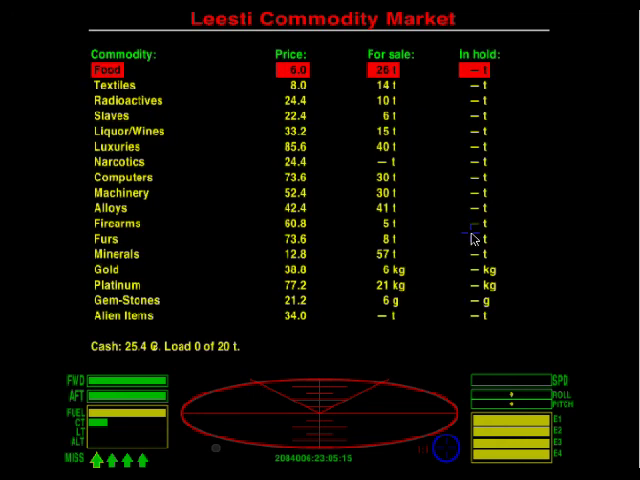